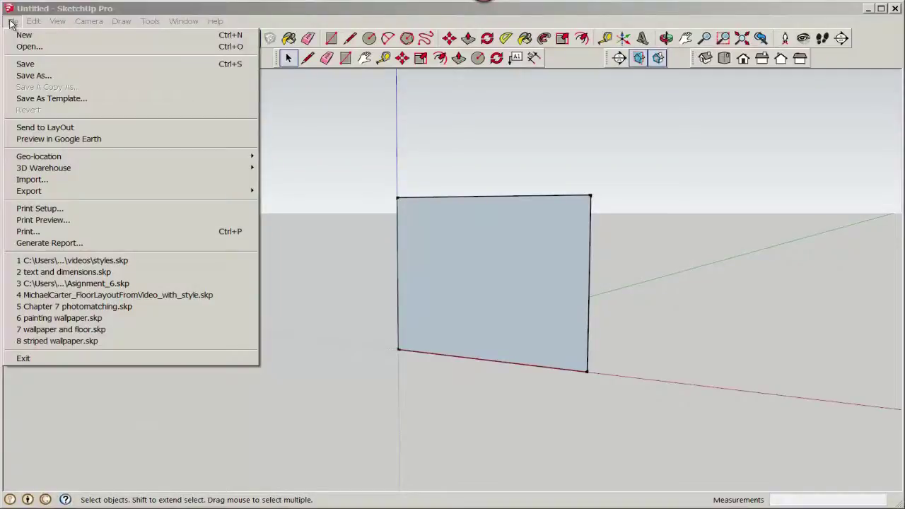
Import graffiti wall.jpg as an image and anchor its first corner at the face's bottom-left
click(35, 179)
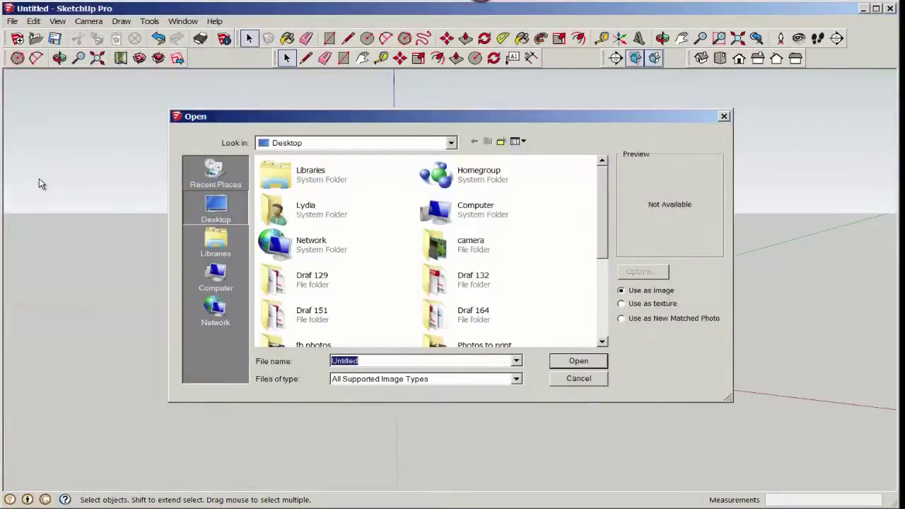
click(621, 291)
drag(607, 244, 604, 325)
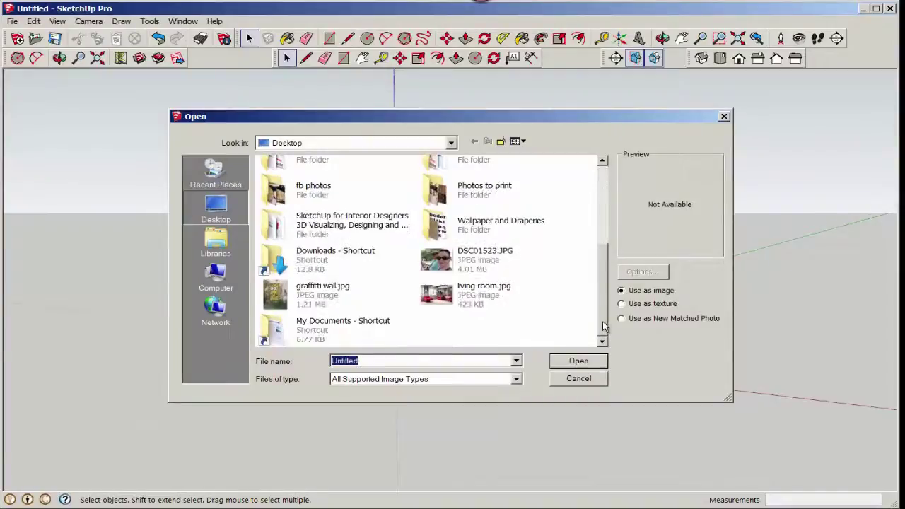
double_click(272, 294)
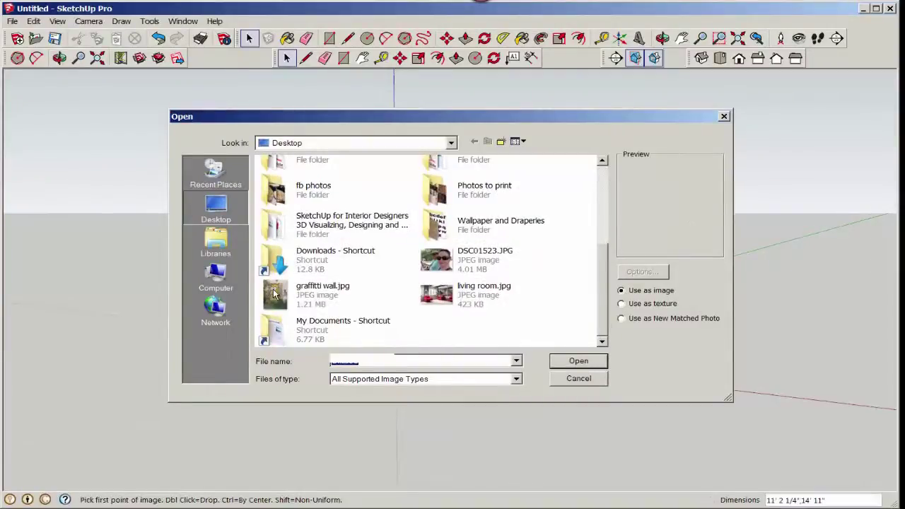
click(396, 349)
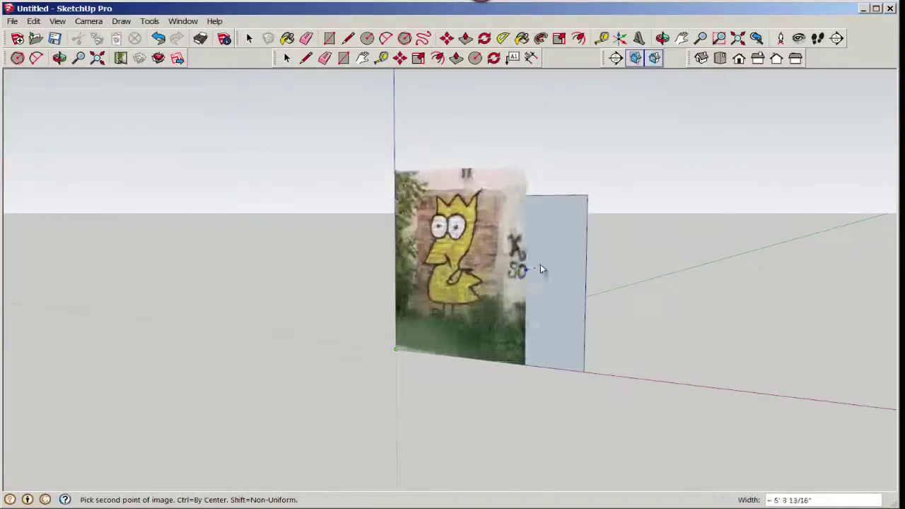
Fix the image's top-right corner and orbit around it to inspect the graffiti
click(587, 196)
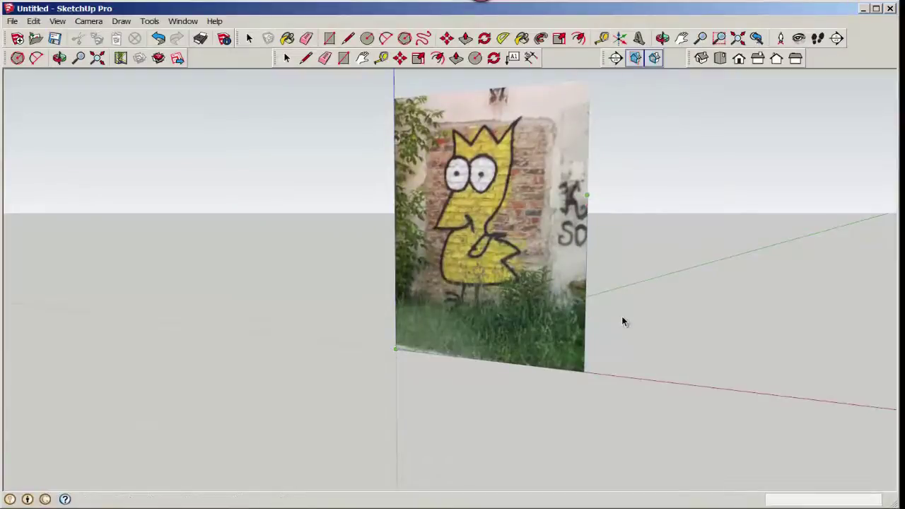
key(space)
middle_drag(622, 316, 366, 323)
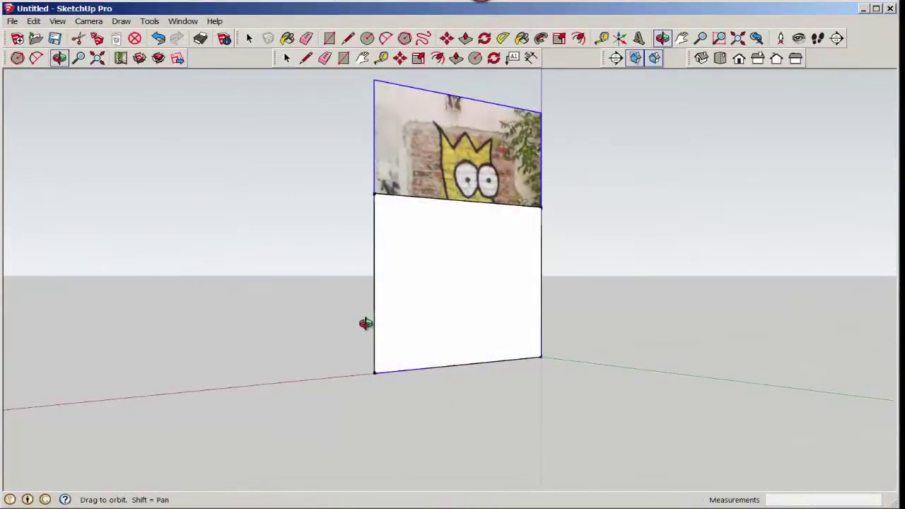
middle_drag(366, 323, 797, 355)
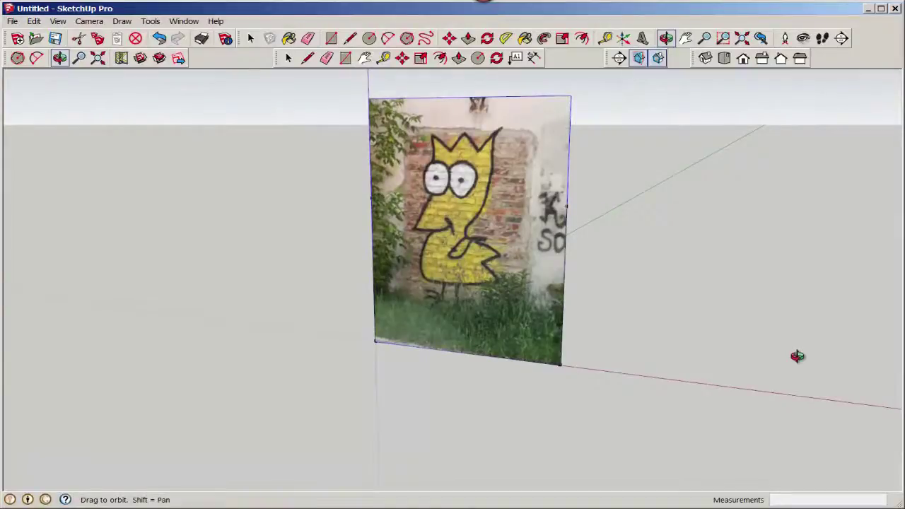
Undo the image import, leaving the bare rectangular face
key(space)
scroll(799, 353, down, 1)
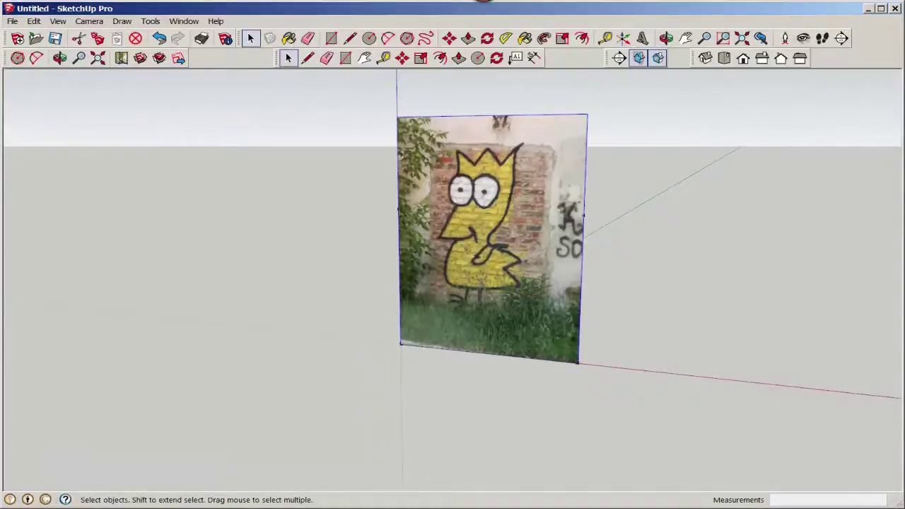
click(39, 24)
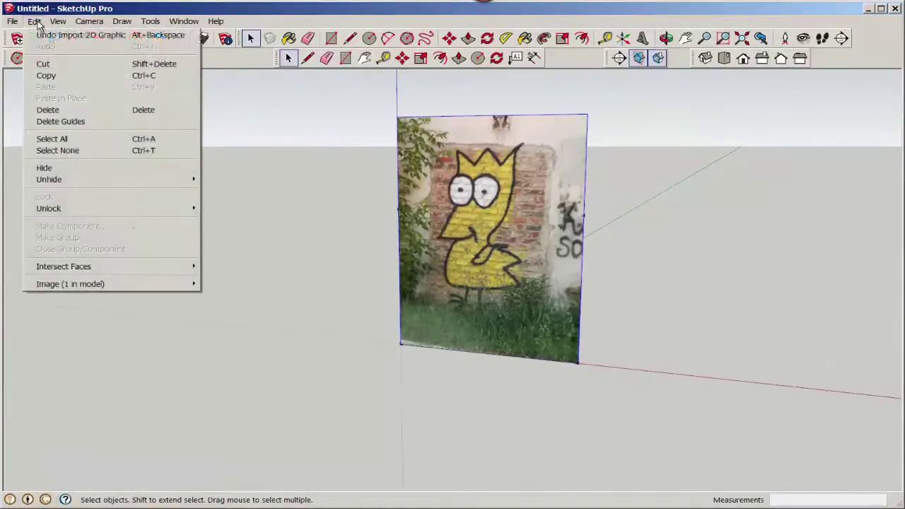
click(40, 34)
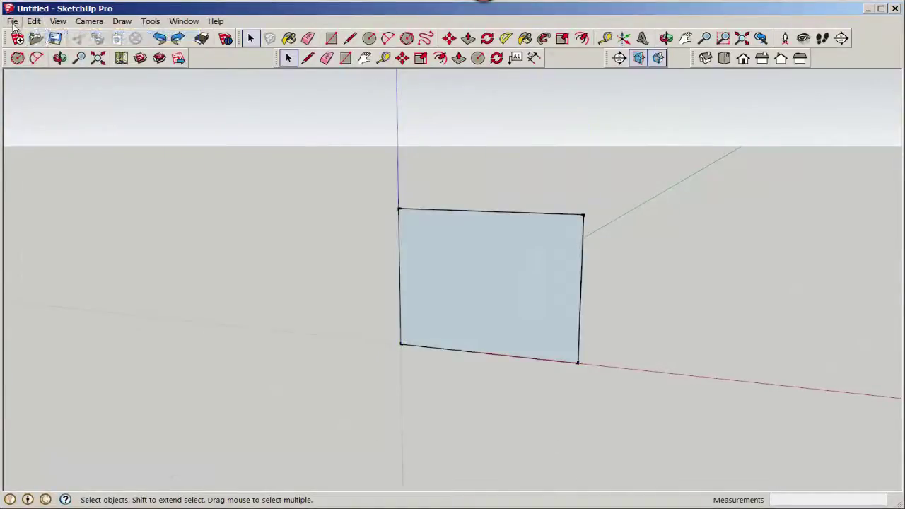
Import graffiti wall.jpg as a texture, stretched from the face's bottom-left to top-right corner
click(13, 21)
click(29, 180)
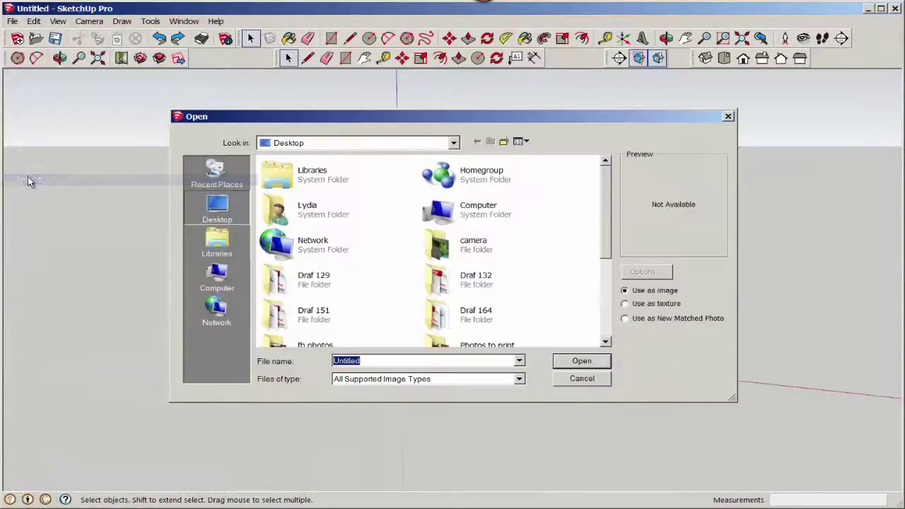
click(625, 304)
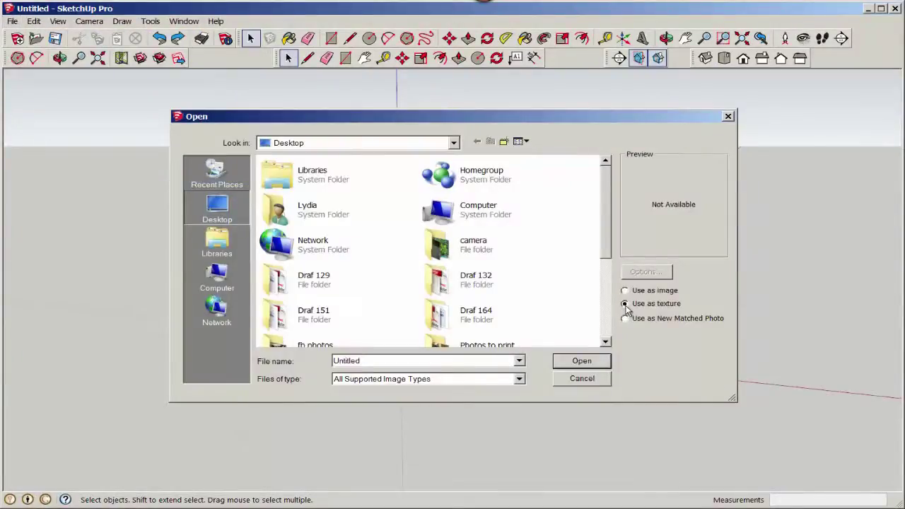
scroll(605, 217, down, 5)
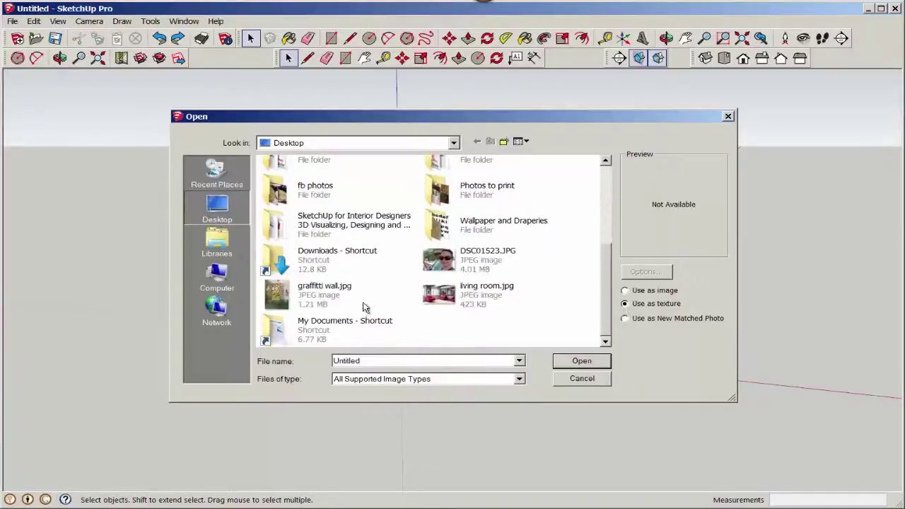
double_click(278, 296)
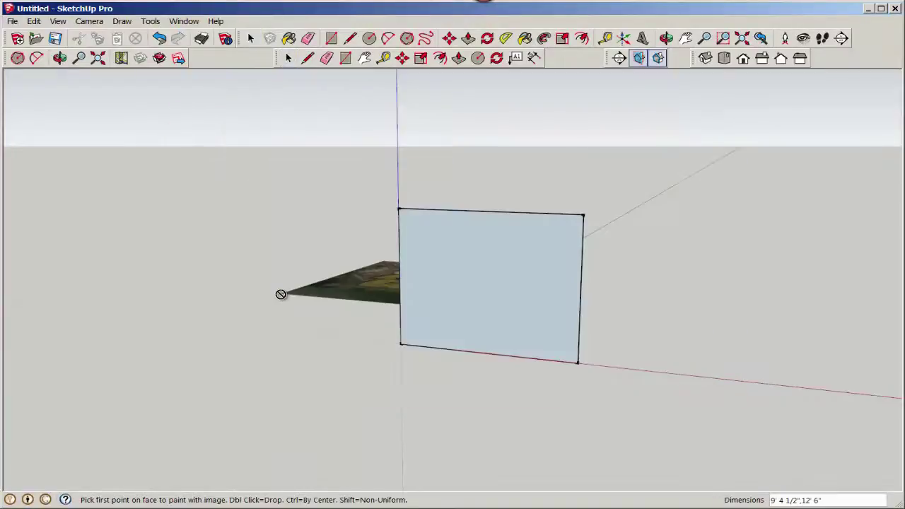
click(401, 344)
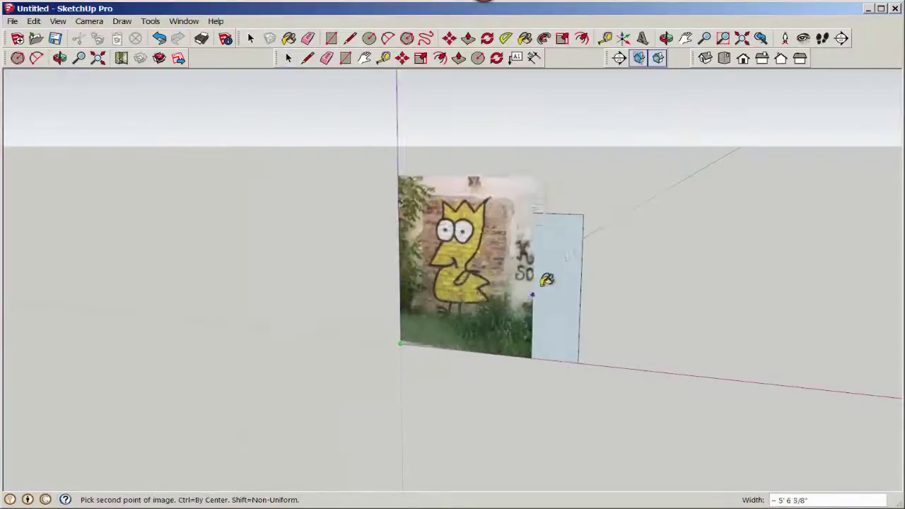
click(587, 219)
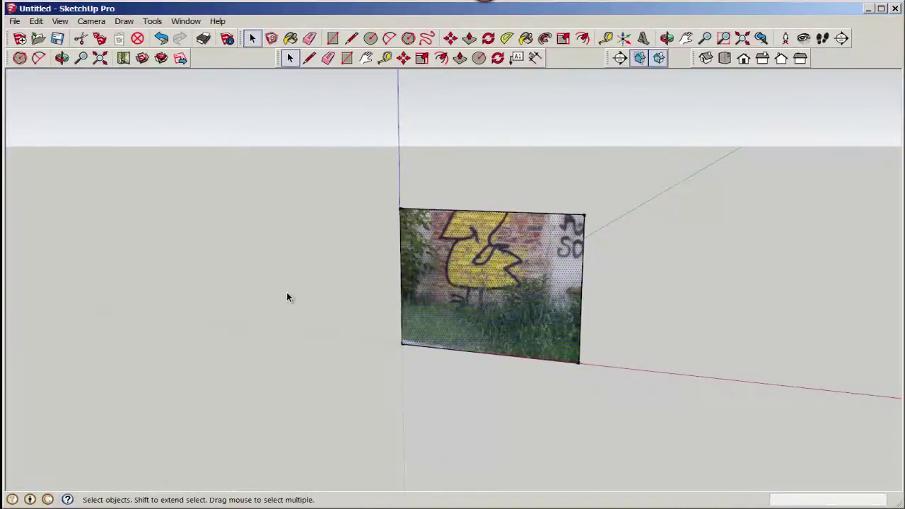
Shift the graffiti texture down and right so the crowned yellow figure fills the face
scroll(322, 273, up, 3)
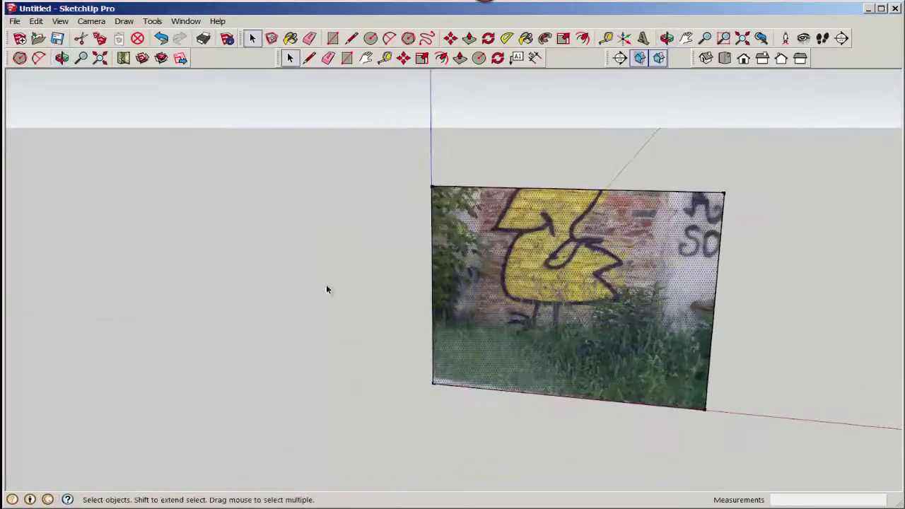
middle_drag(345, 273, 382, 245)
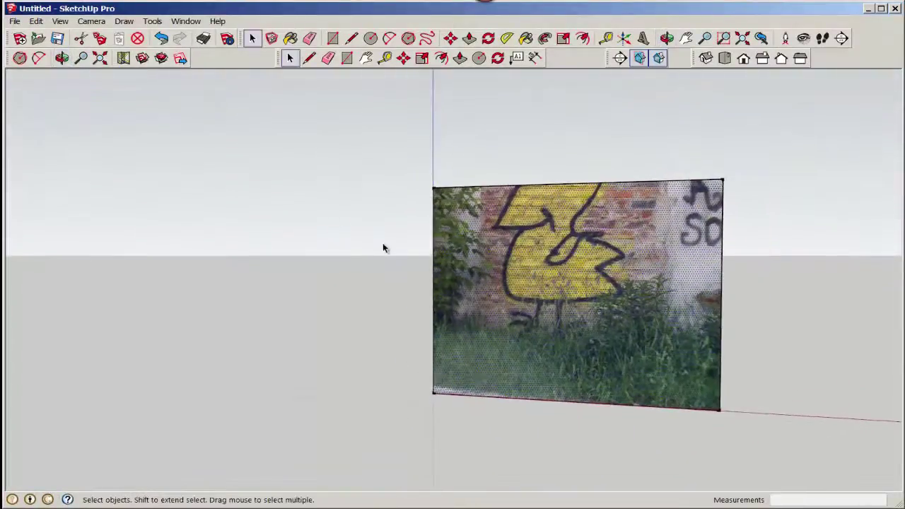
right_click(554, 283)
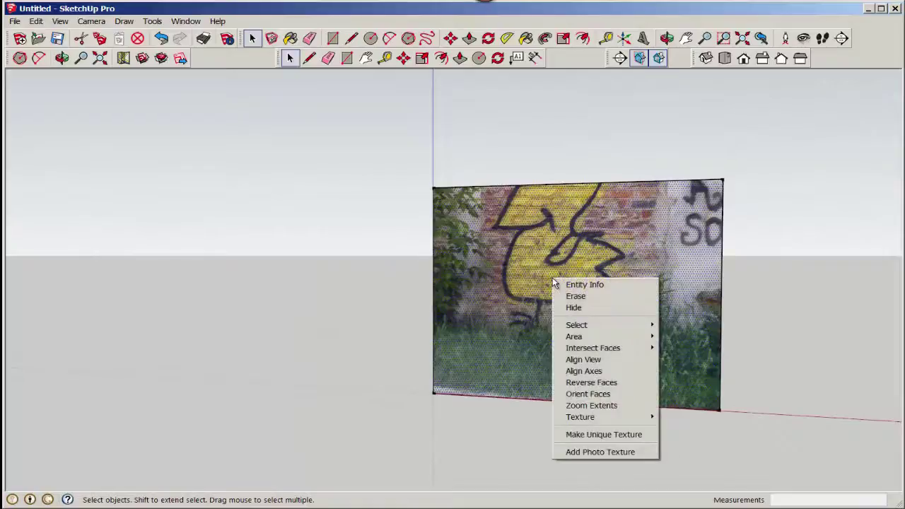
mouse_move(629, 417)
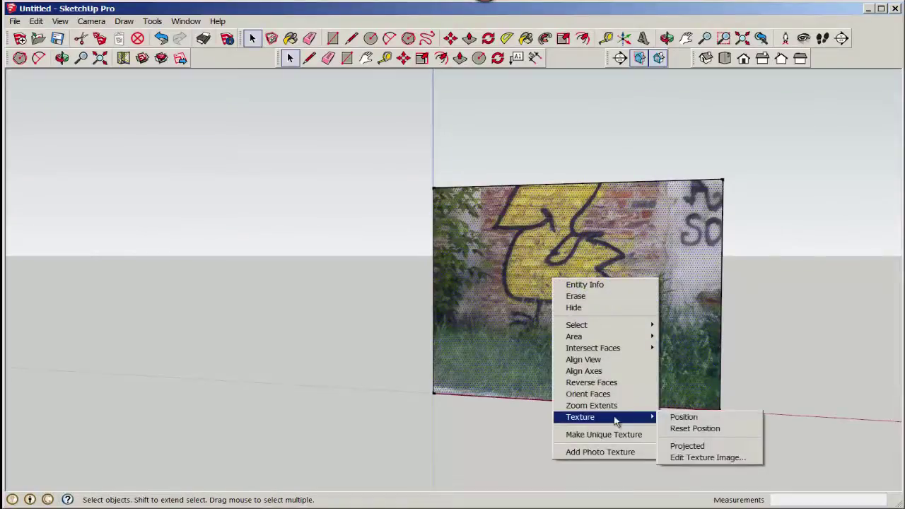
click(680, 418)
drag(602, 320, 594, 443)
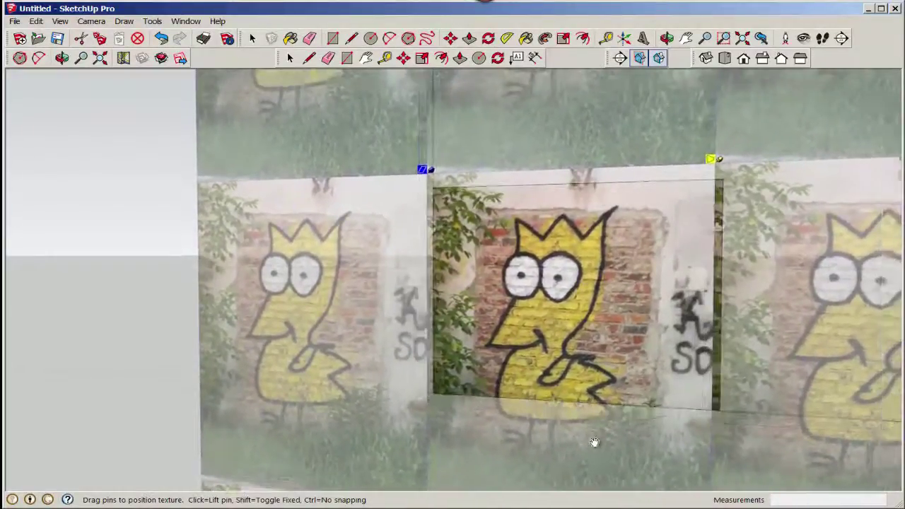
click(164, 229)
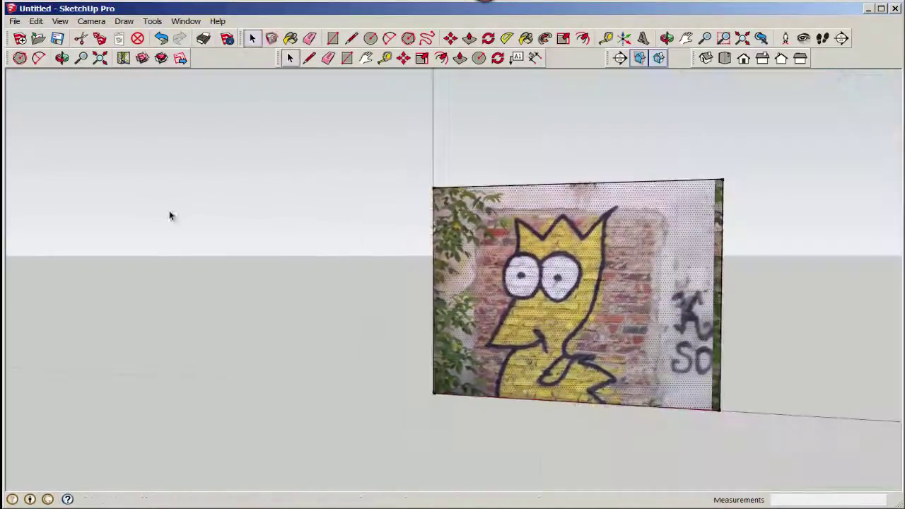
scroll(294, 293, down, 3)
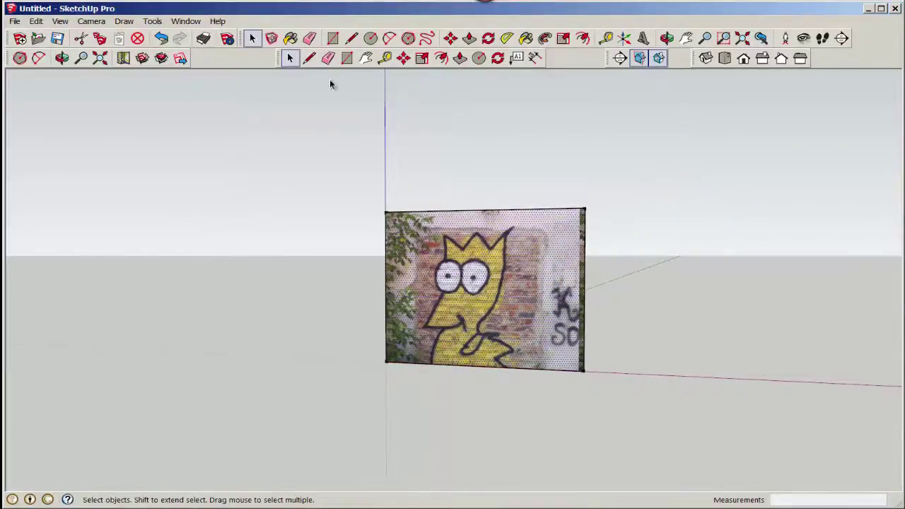
Frame the wall and show the In Model materials in the Materials panel
click(365, 60)
drag(338, 295, 268, 261)
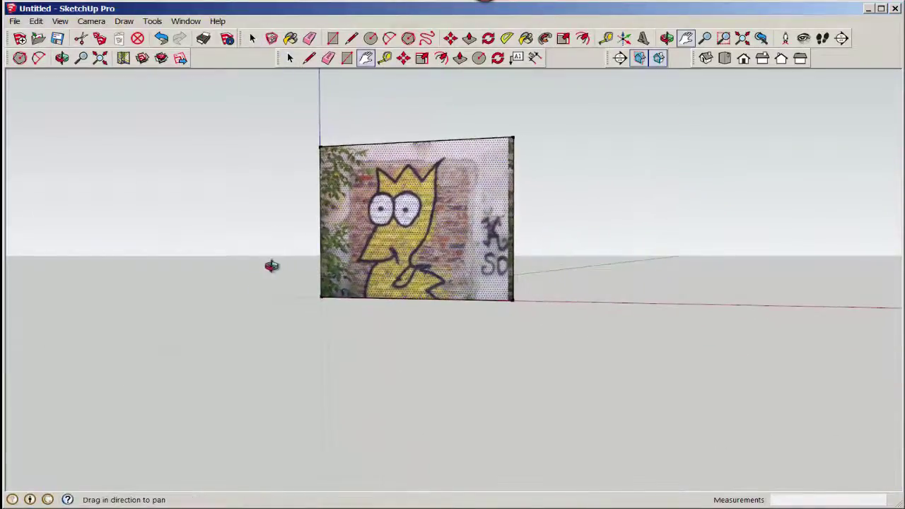
key(o)
scroll(289, 281, up, 2)
key(h)
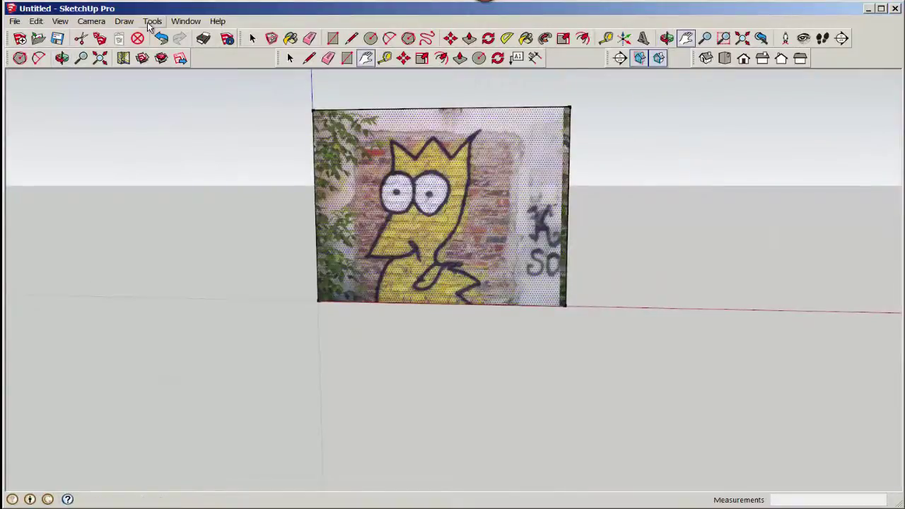
click(183, 21)
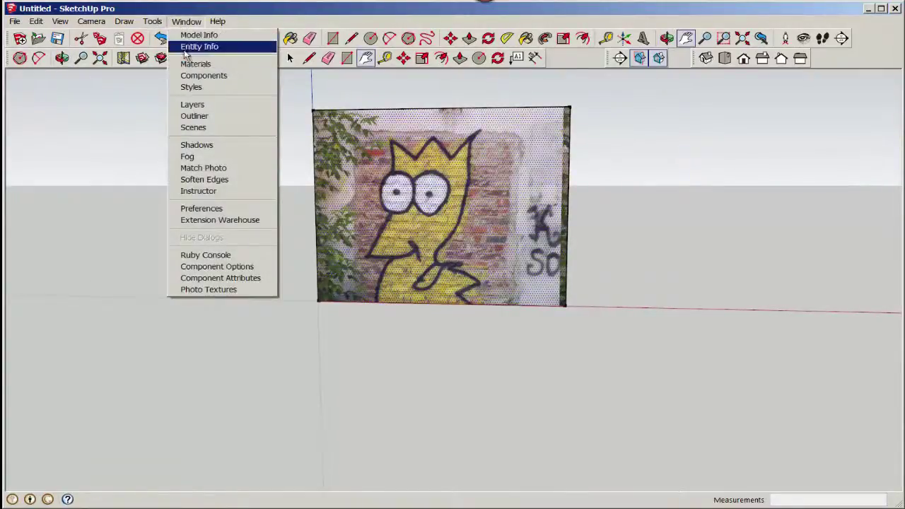
click(189, 66)
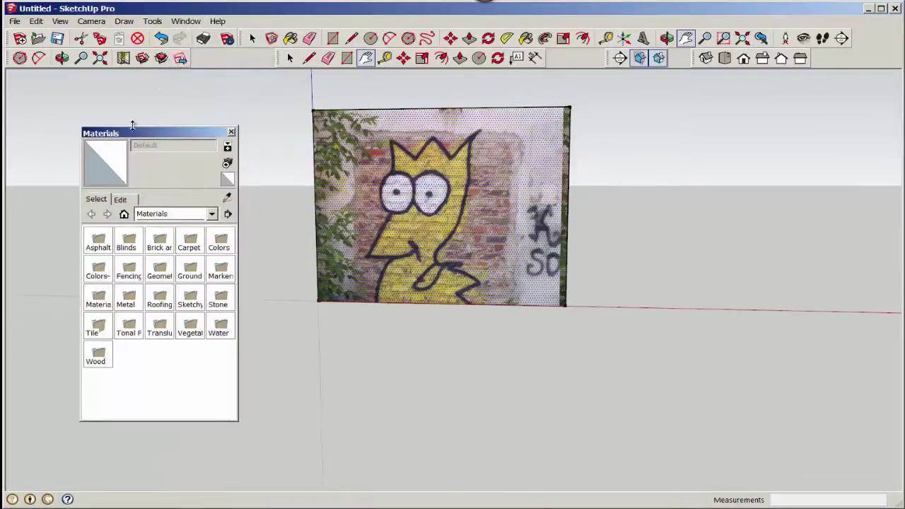
click(125, 214)
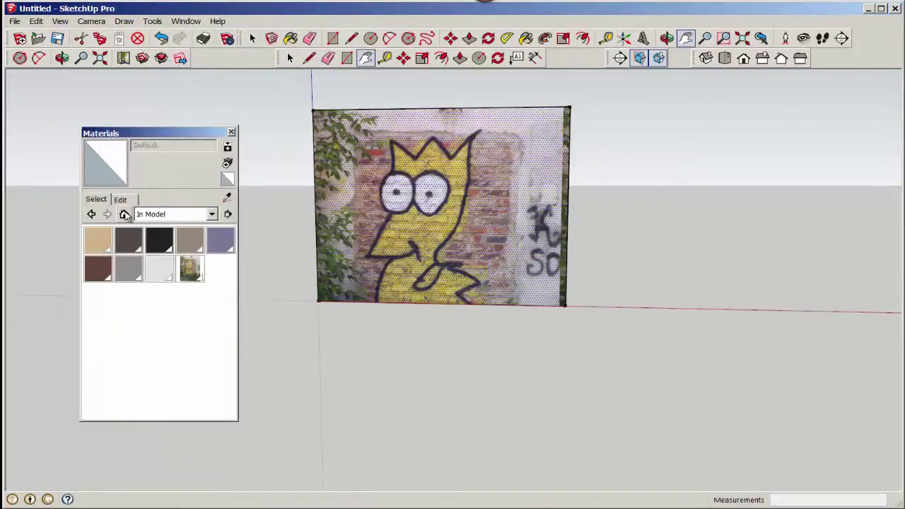
Set the graffiti wall material's texture width to 9' (height 12')
double_click(233, 310)
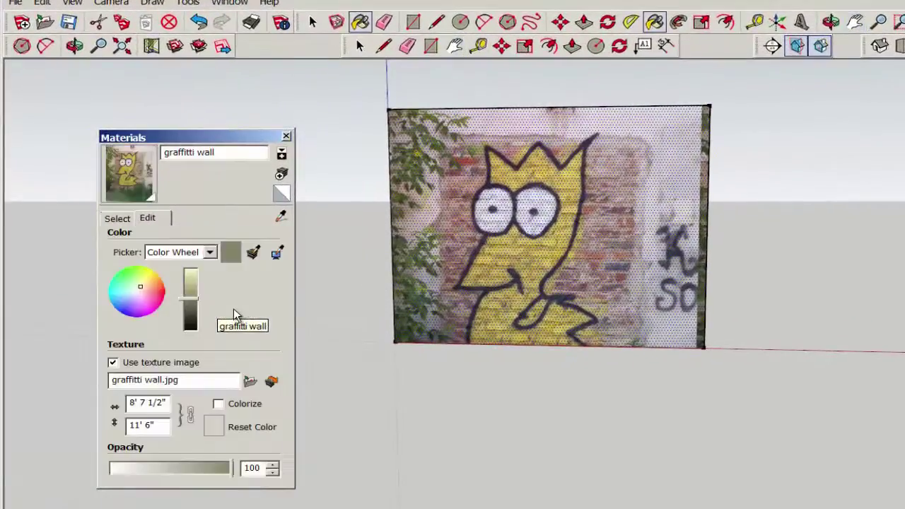
drag(169, 403, 115, 400)
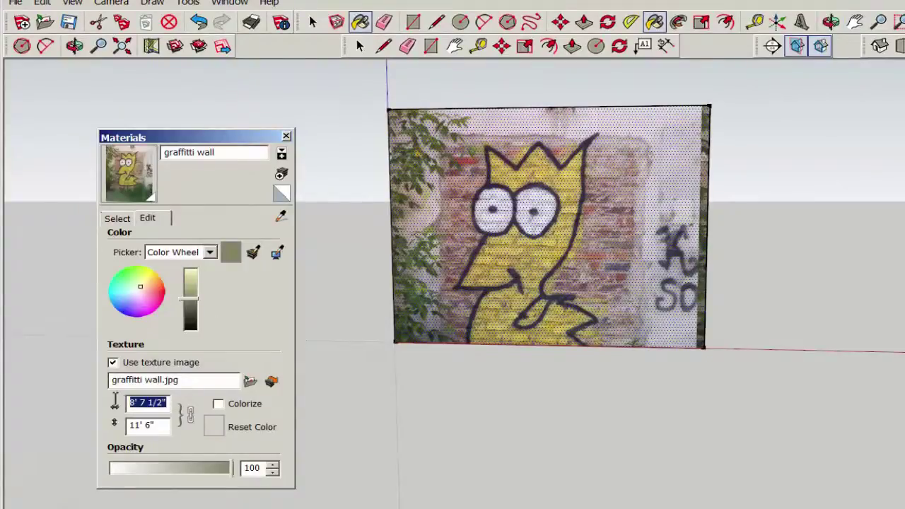
text(9)
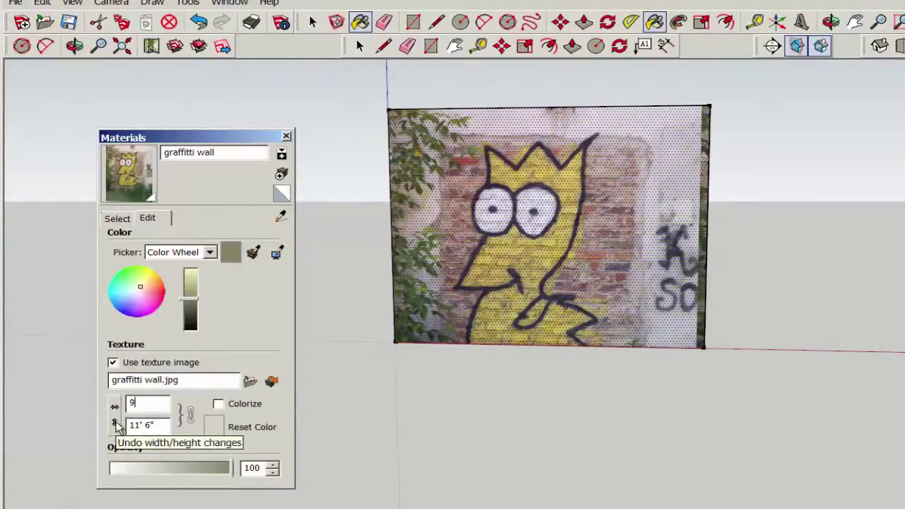
key(Return)
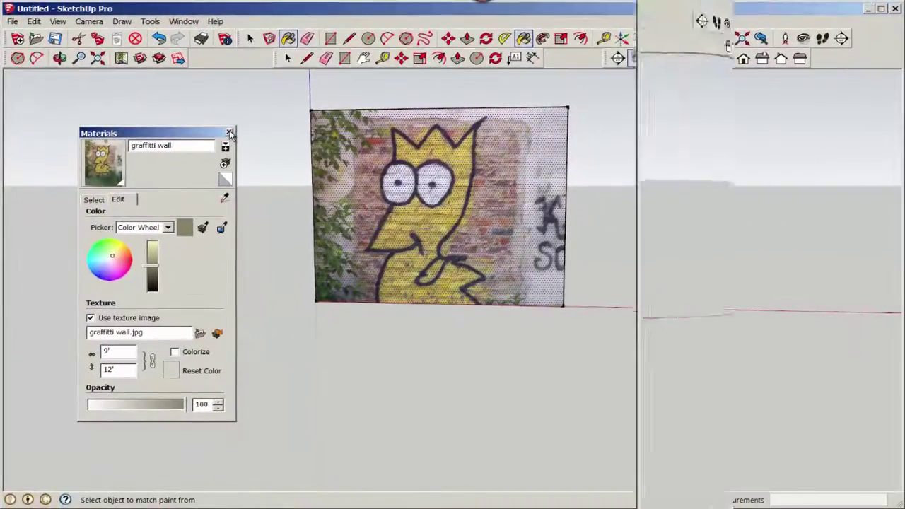
click(230, 134)
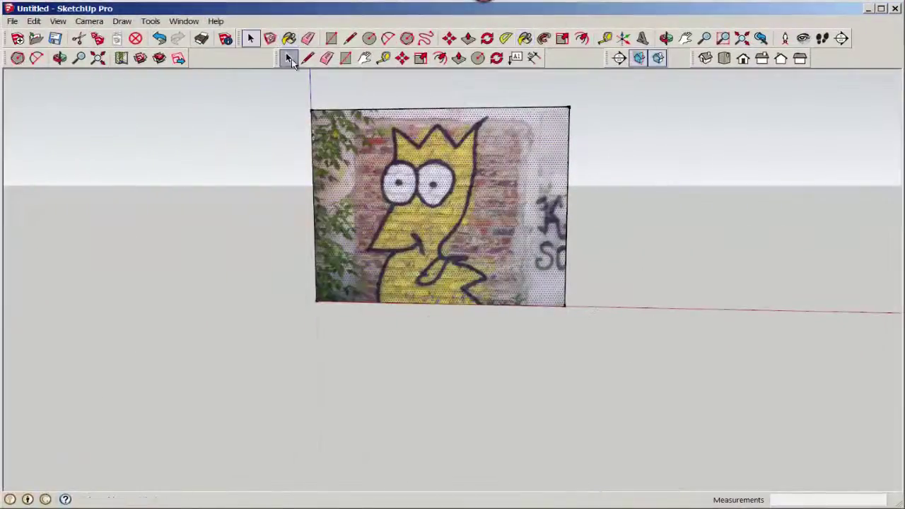
Enter texture positioning on the wall face, resetting the top-right pin at its corner
click(288, 58)
right_click(458, 244)
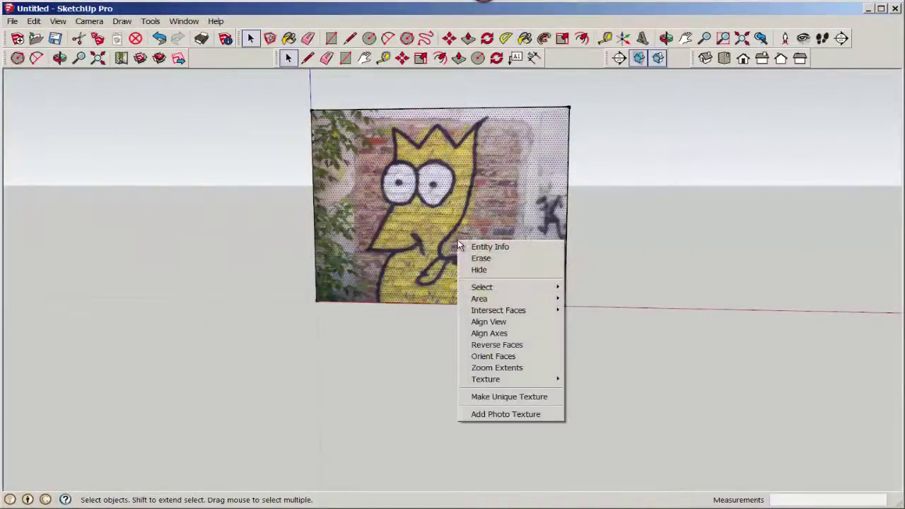
mouse_move(549, 385)
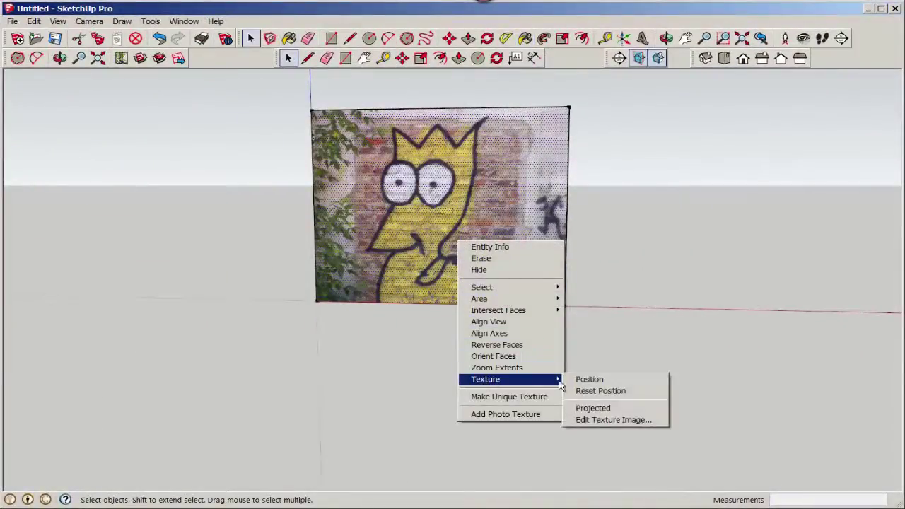
click(584, 382)
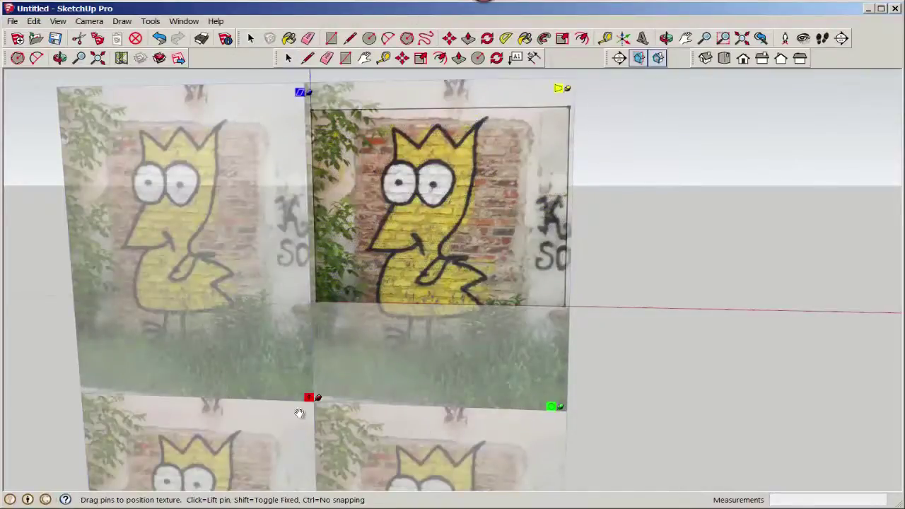
click(567, 89)
click(570, 85)
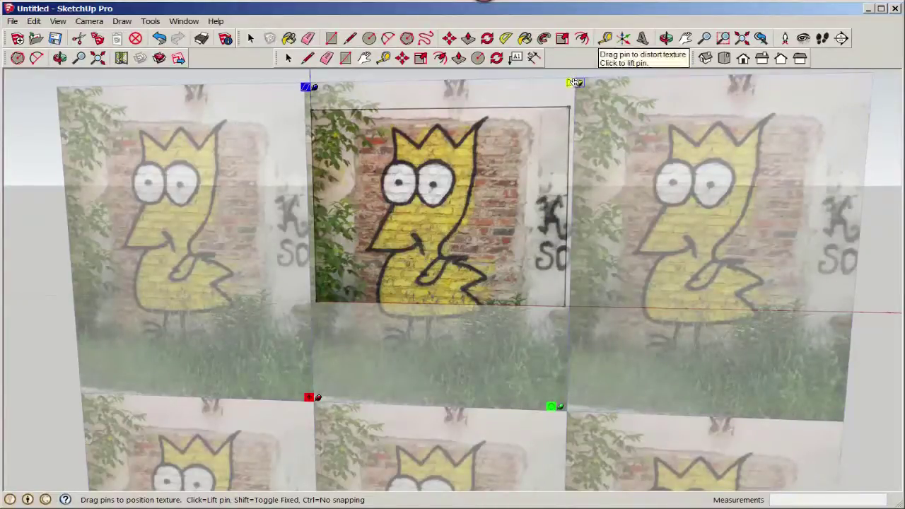
Drag the pins to skew, rescale, move and rotate the graffiti texture
mouse_move(572, 82)
mouse_down()
mouse_move(588, 159)
mouse_move(512, 154)
mouse_move(554, 137)
mouse_move(574, 95)
mouse_up()
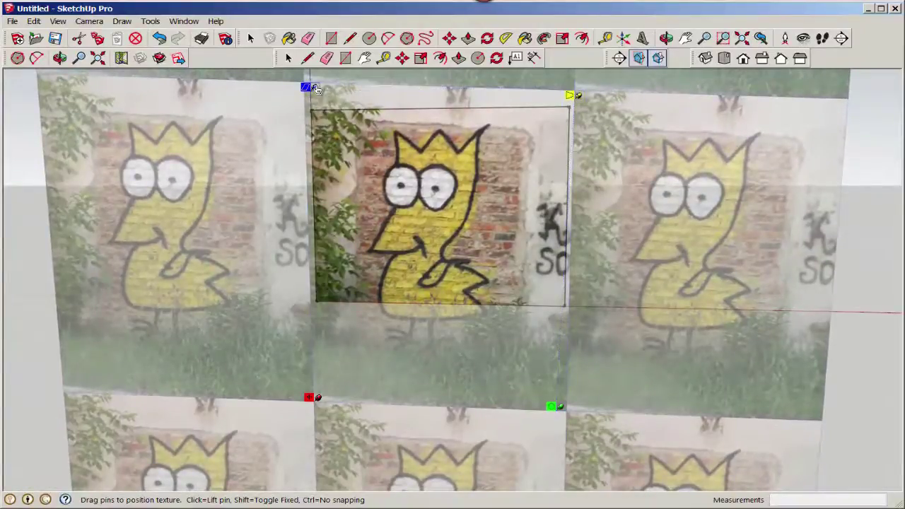
drag(316, 87, 320, 107)
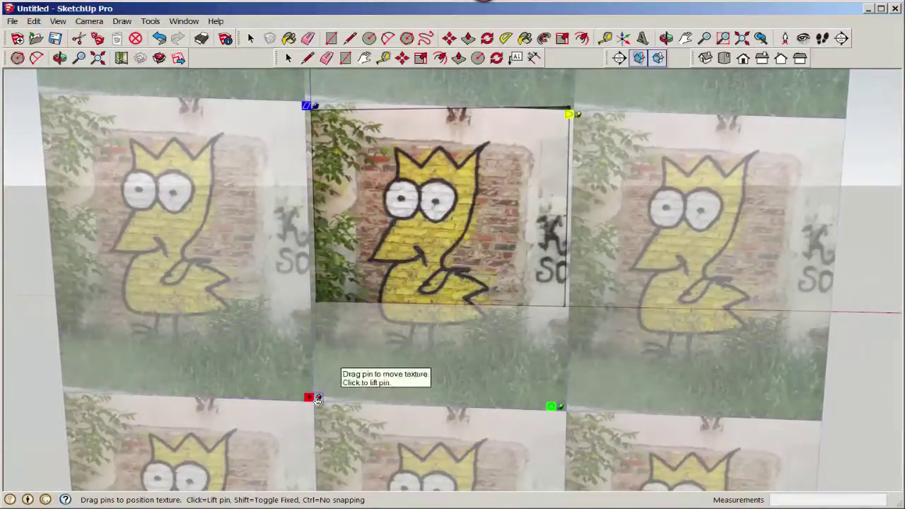
drag(311, 398, 322, 379)
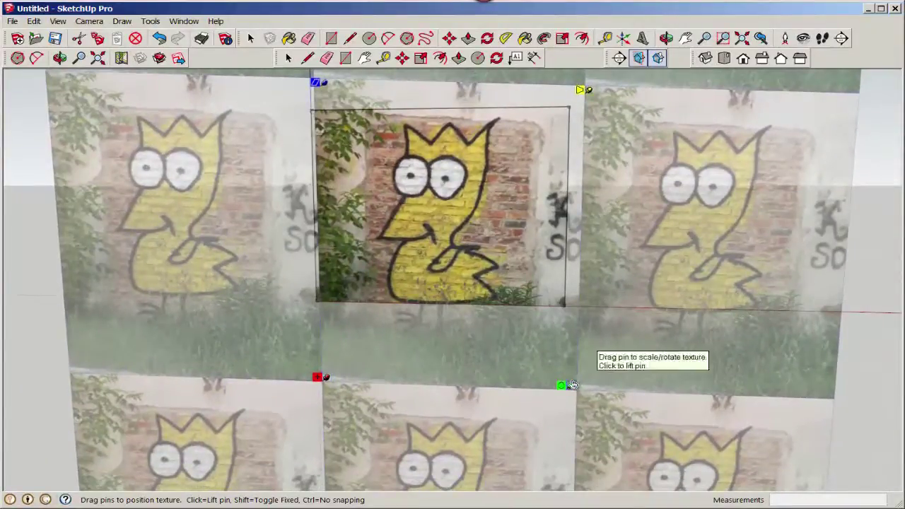
drag(571, 386, 526, 292)
drag(445, 210, 529, 227)
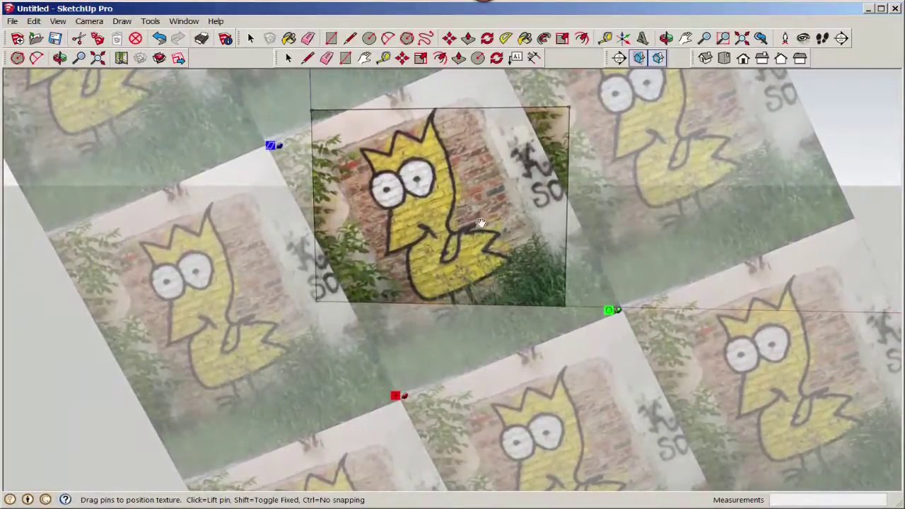
Turn off Fixed Pins and drag the top-right and top-left pins to skew the perspective
right_click(470, 191)
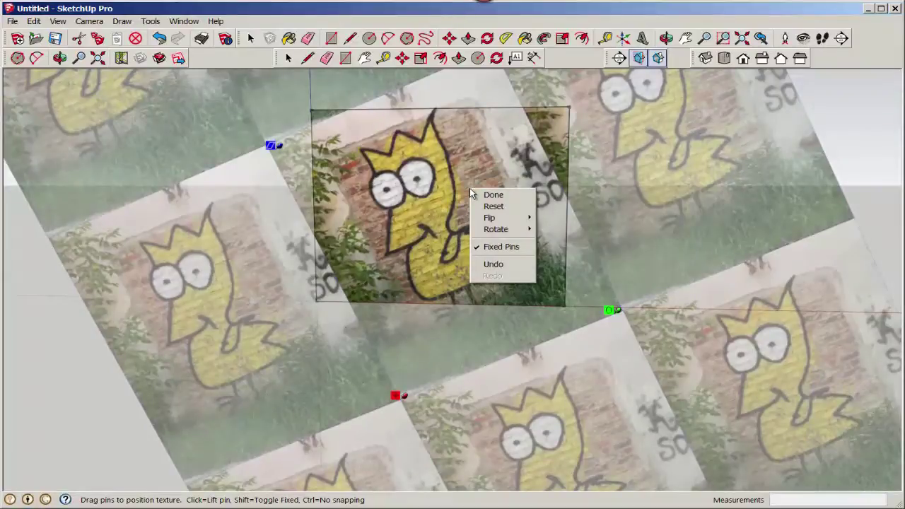
click(485, 249)
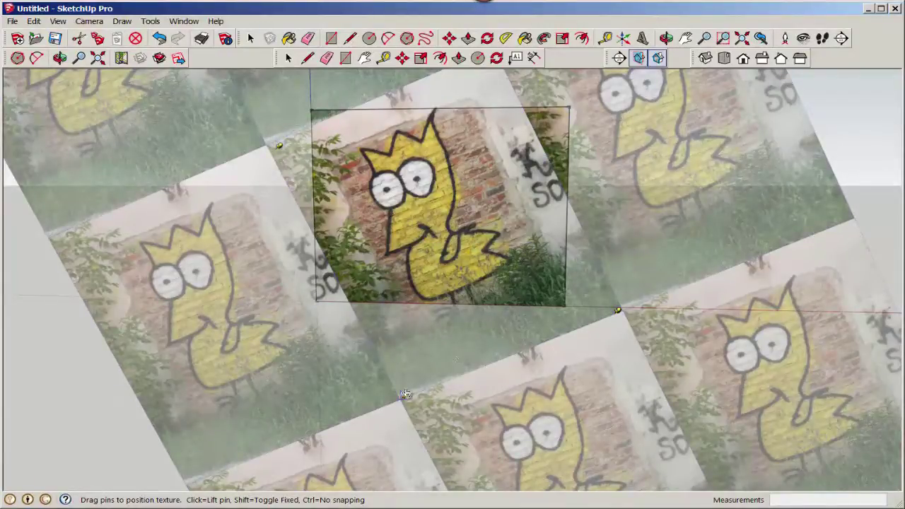
scroll(551, 150, down, 3)
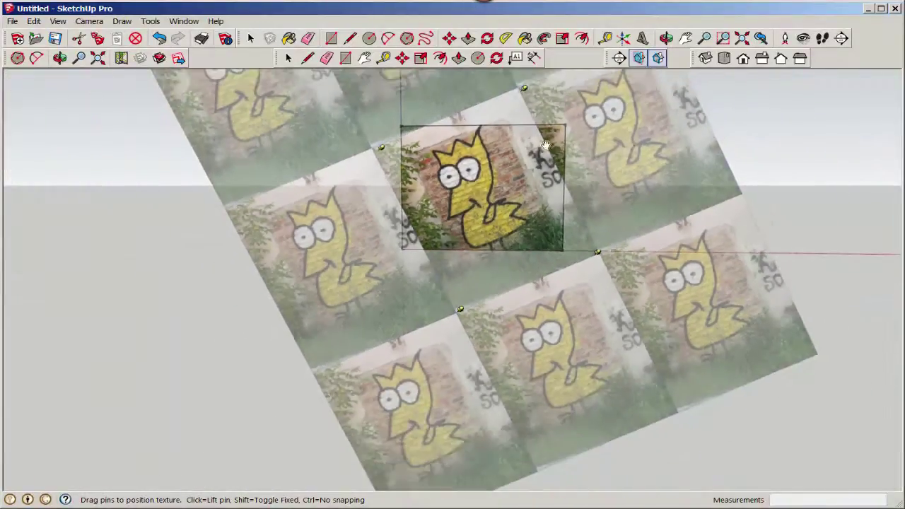
drag(524, 89, 541, 96)
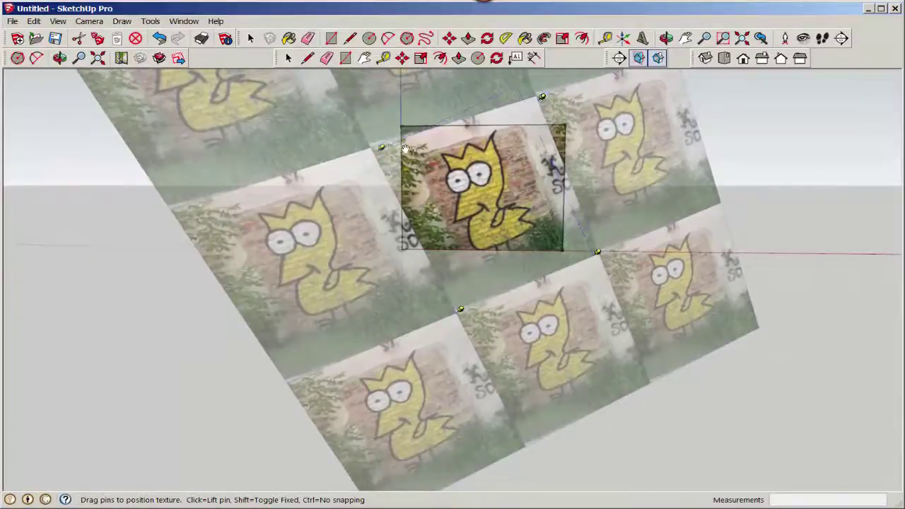
drag(386, 155, 348, 133)
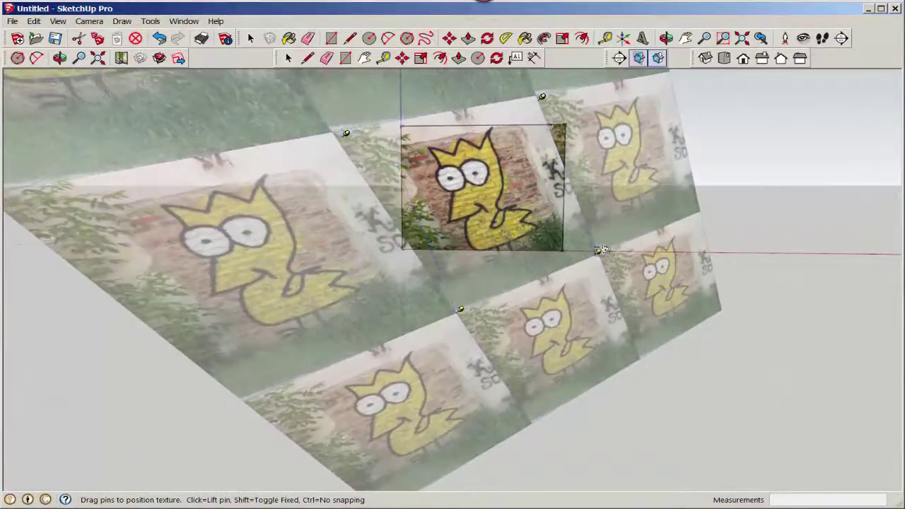